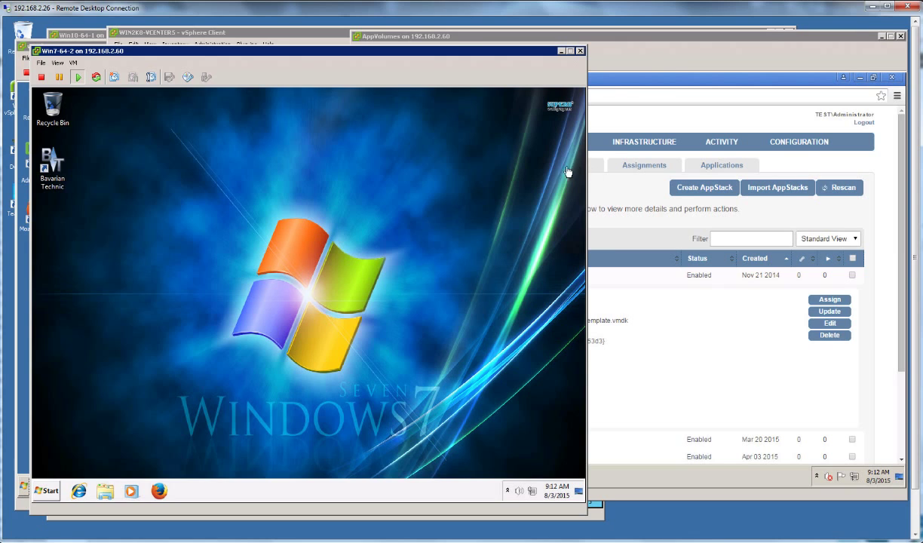
Step: Start assigning the AppVolumes4 AppStack and search Active Directory for "win7"
{"action": "left_click", "coordinate": [670, 55]}
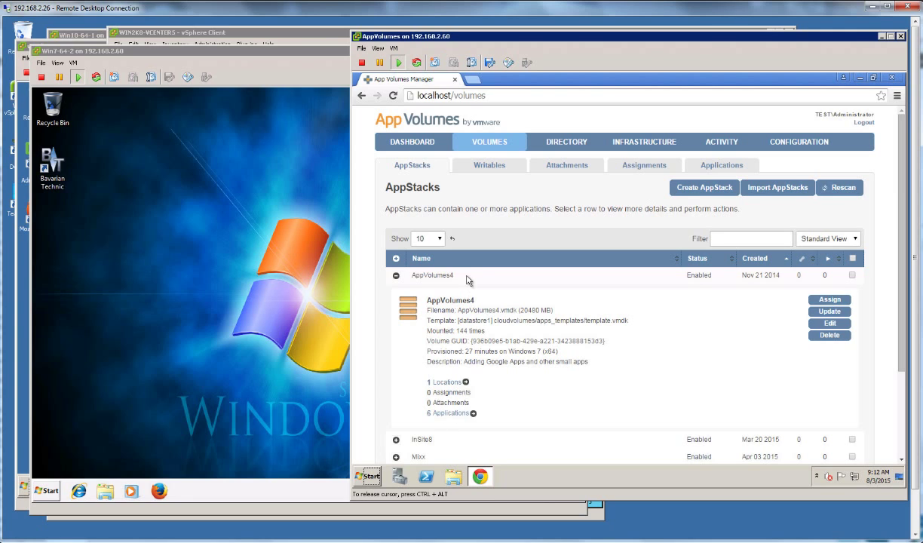
{"action": "left_click", "coordinate": [852, 276]}
{"action": "left_click", "coordinate": [823, 300]}
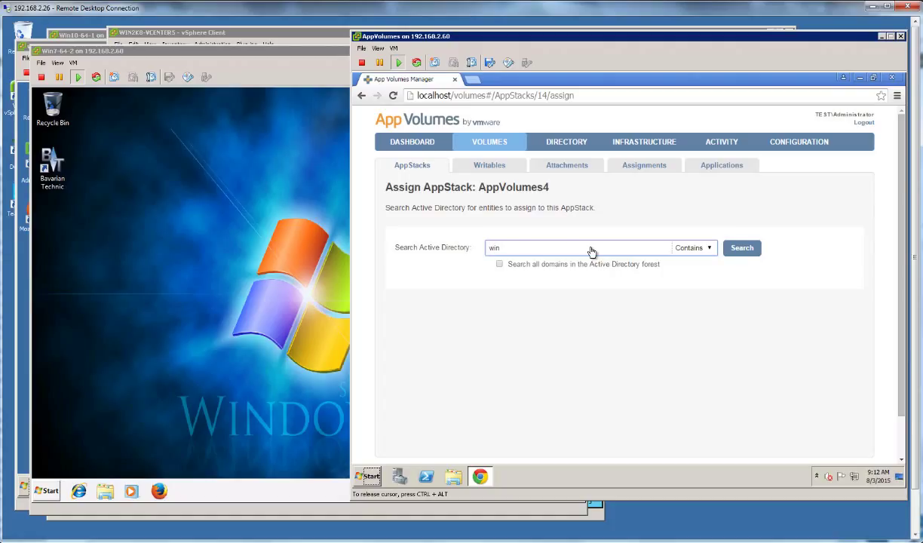
{"action": "type", "text": "win7"}
{"action": "key", "text": "Return"}
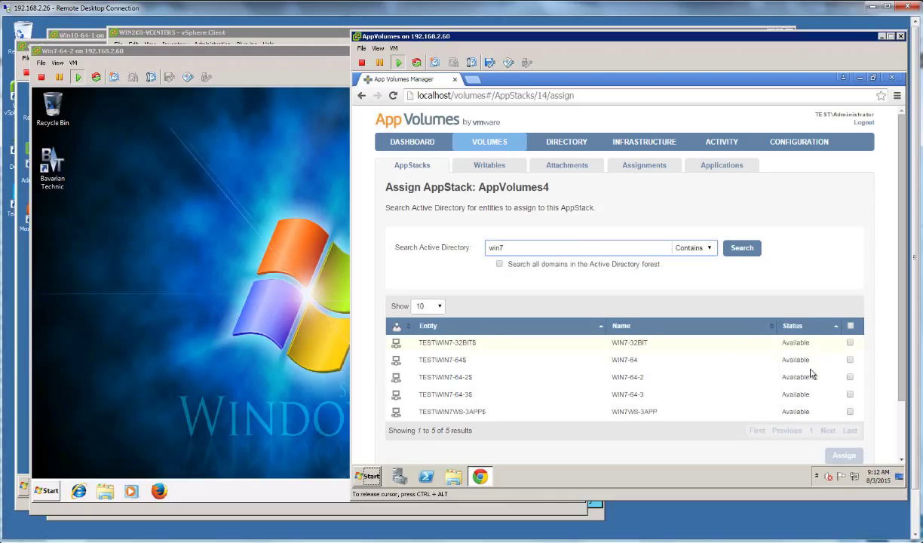
Step: Assign AppVolumes4 to the computer WIN7-64-2 with the AppStack attached immediately
{"action": "left_click", "coordinate": [850, 377]}
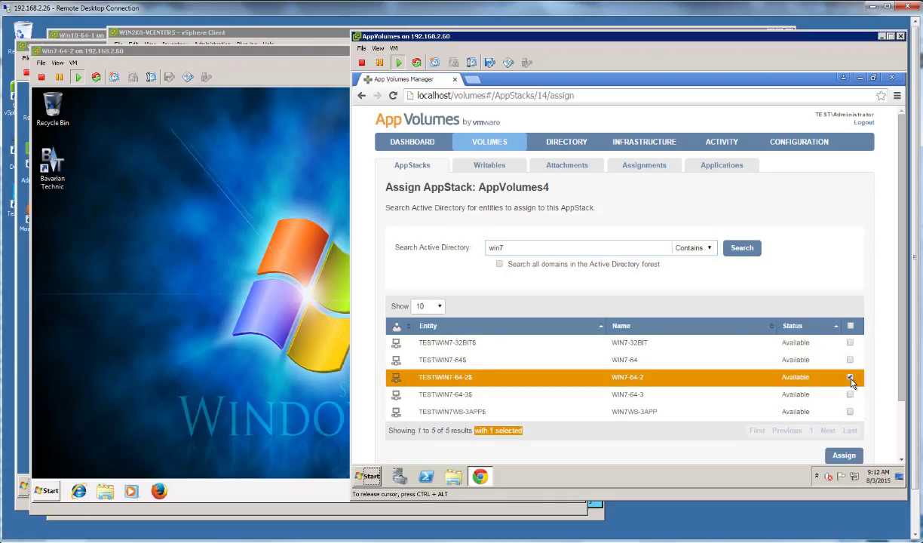
{"action": "left_click", "coordinate": [844, 456]}
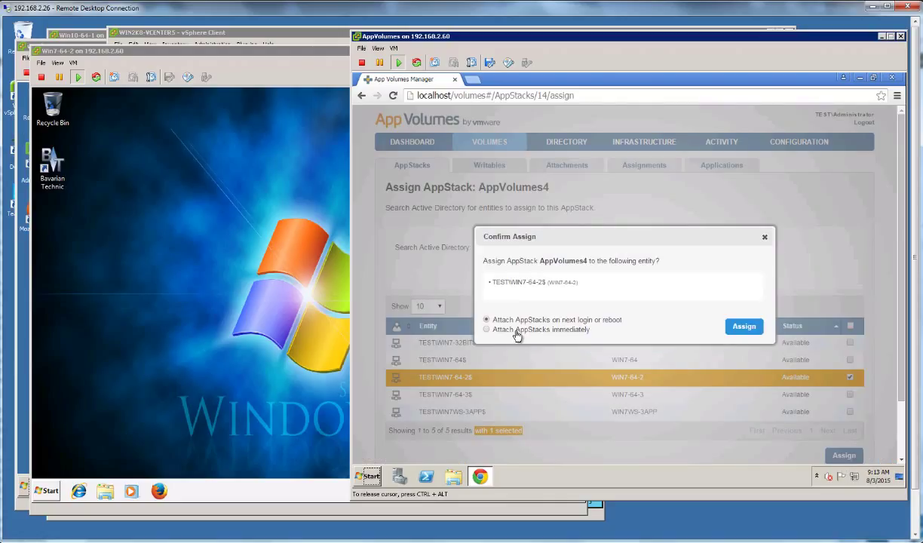
{"action": "left_click", "coordinate": [490, 329]}
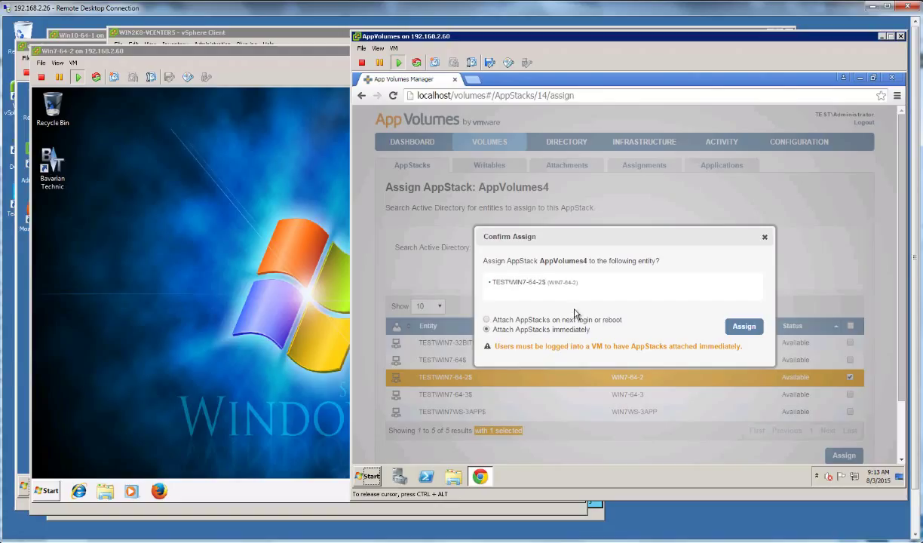
{"action": "left_click", "coordinate": [741, 325]}
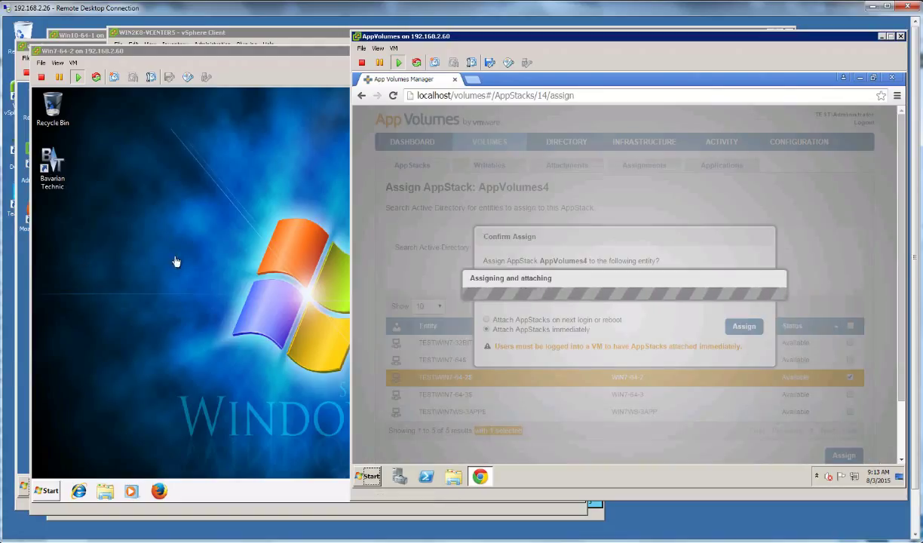
Step: Switch to the Win7-64-2 console, launch PuTTY from its desktop to test it, and cancel its configuration dialog
{"action": "left_click", "coordinate": [210, 268]}
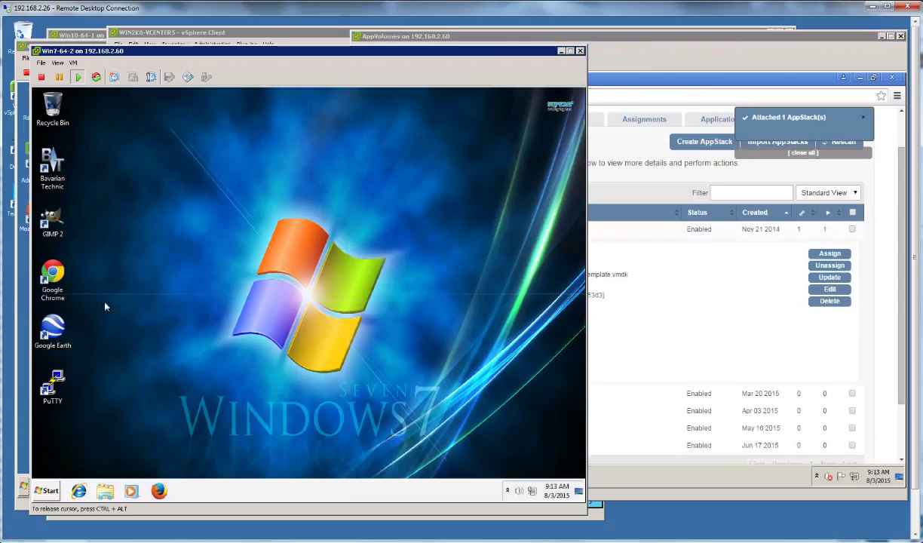
{"action": "double_click", "coordinate": [51, 388]}
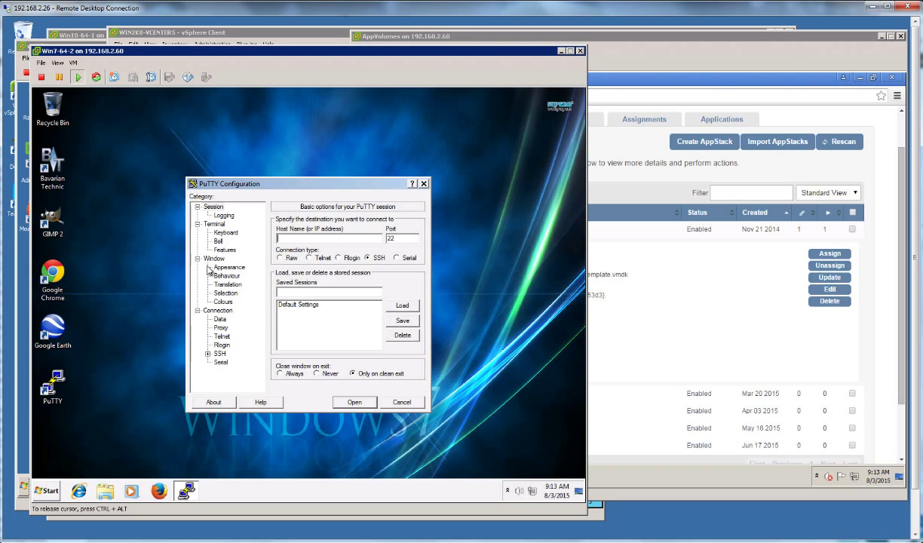
{"action": "left_click", "coordinate": [401, 404]}
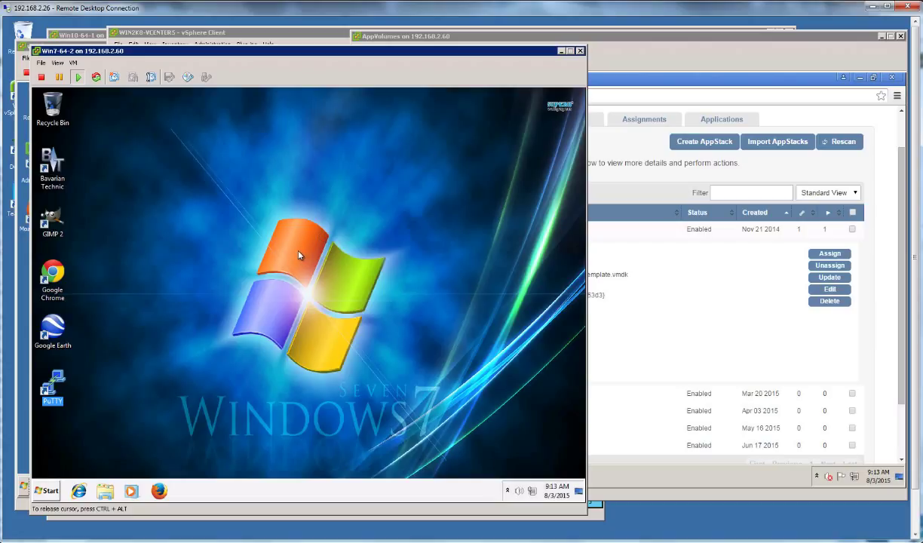
Step: Return to App Volumes Manager and unassign AppVolumes4 from WIN7-64-2, detaching the AppStack immediately
{"action": "left_click", "coordinate": [872, 236]}
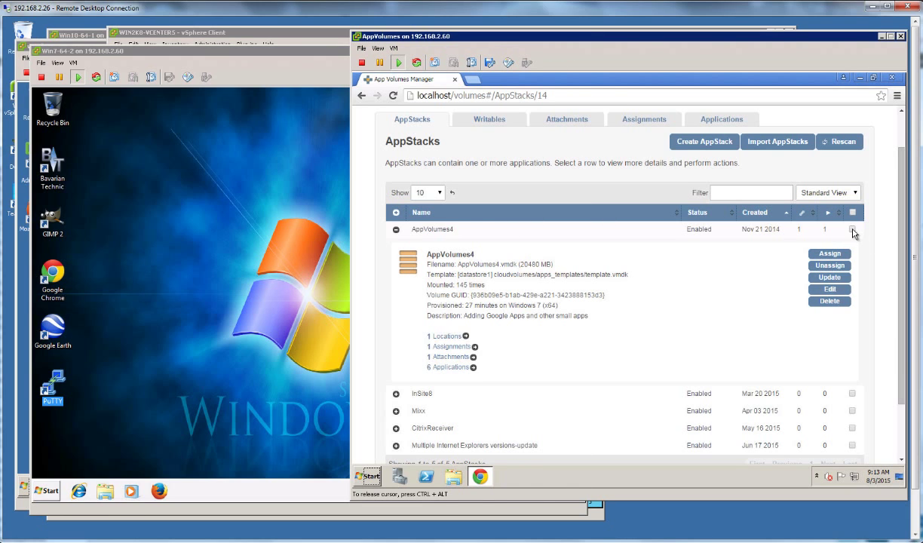
{"action": "left_click", "coordinate": [852, 229]}
{"action": "left_click", "coordinate": [829, 265]}
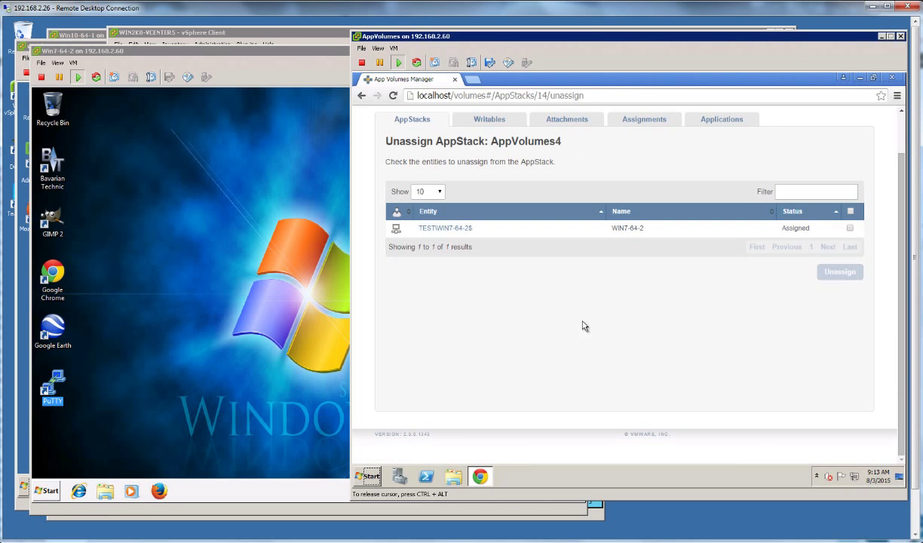
{"action": "left_click", "coordinate": [851, 228]}
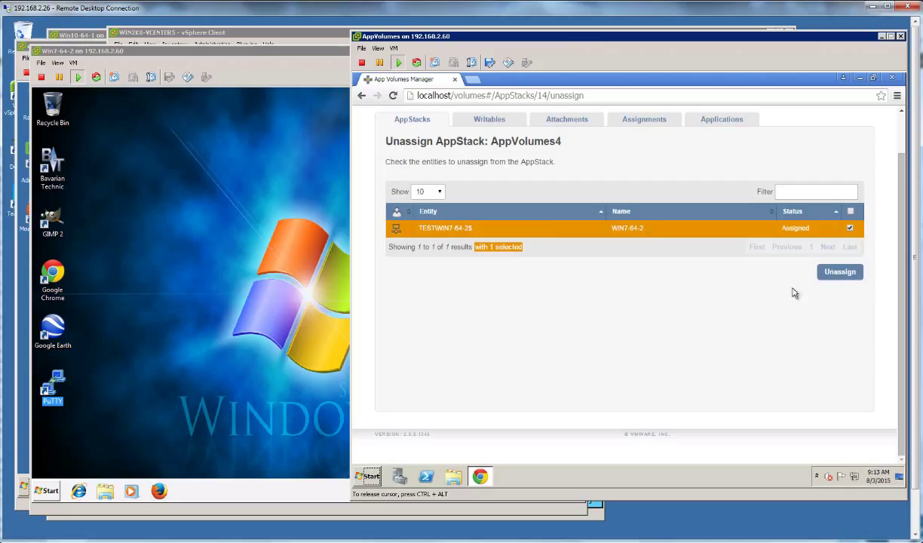
{"action": "left_click", "coordinate": [839, 271]}
{"action": "left_click", "coordinate": [535, 332]}
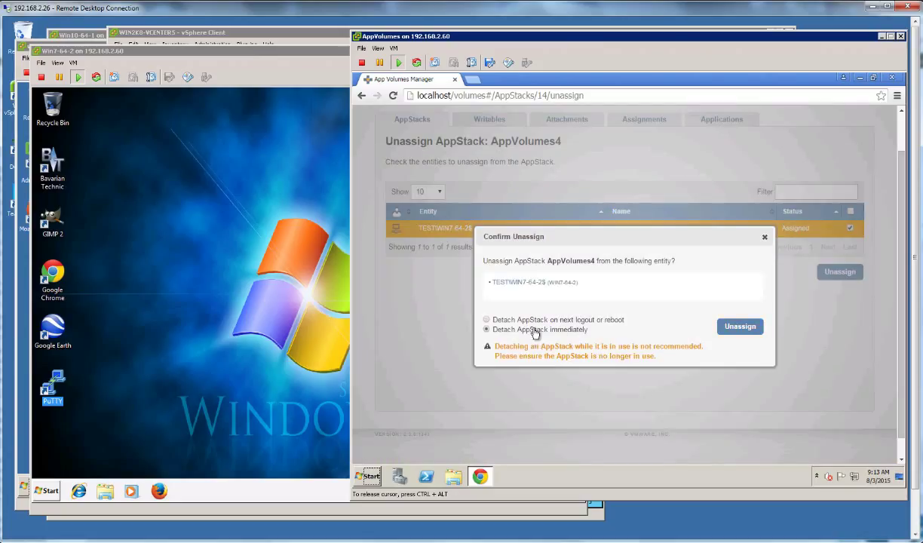
{"action": "left_click", "coordinate": [735, 327]}
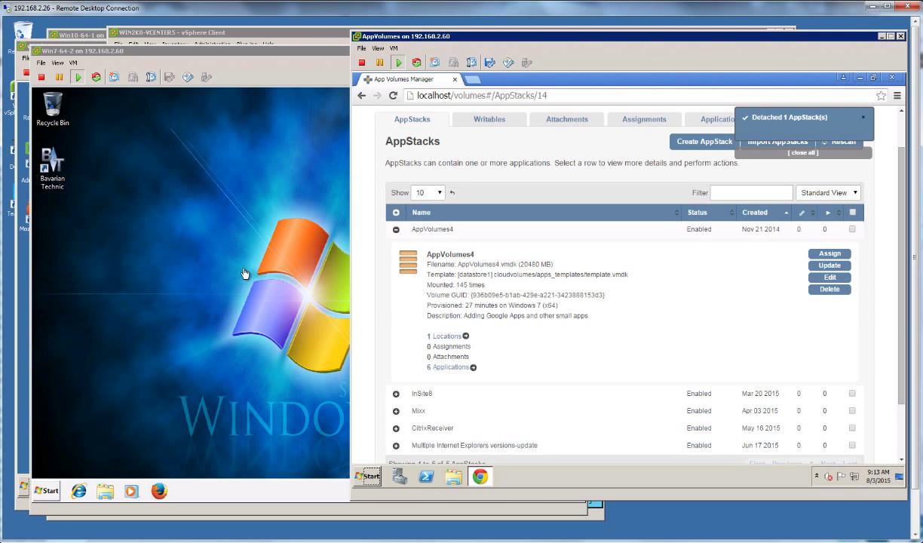
Step: Bring up the Win10-64-1 console, return to App Volumes Manager and search Active Directory for "win10" to assign AppVolumes4
{"action": "left_click", "coordinate": [79, 34]}
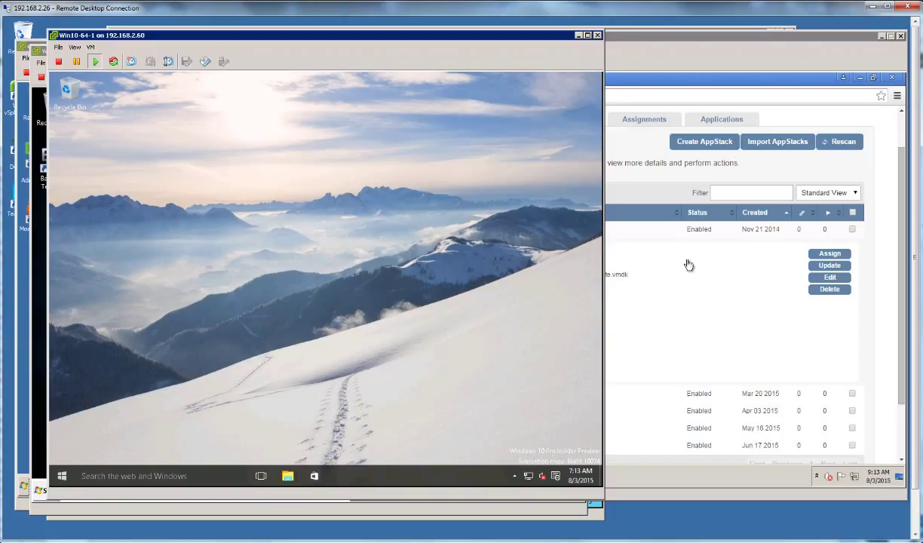
{"action": "left_click", "coordinate": [660, 253]}
{"action": "left_click", "coordinate": [852, 229]}
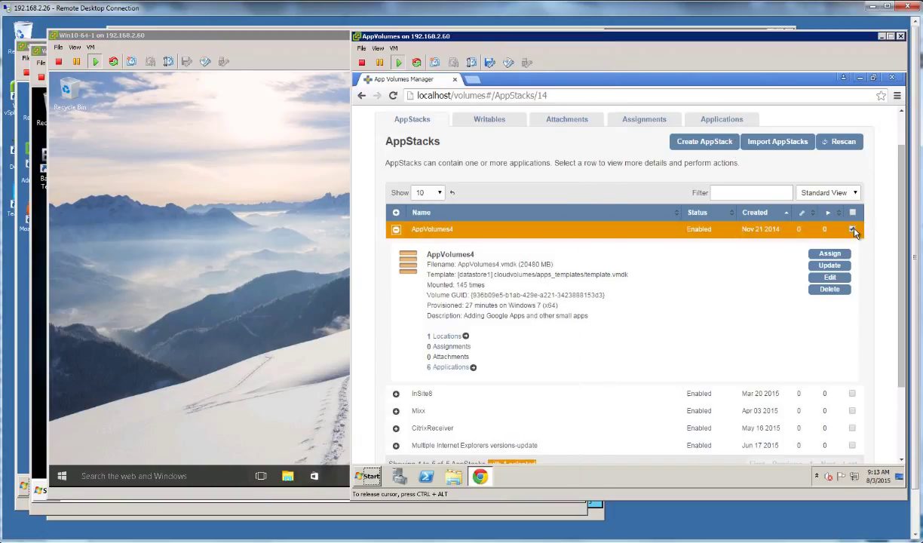
{"action": "left_click", "coordinate": [828, 253]}
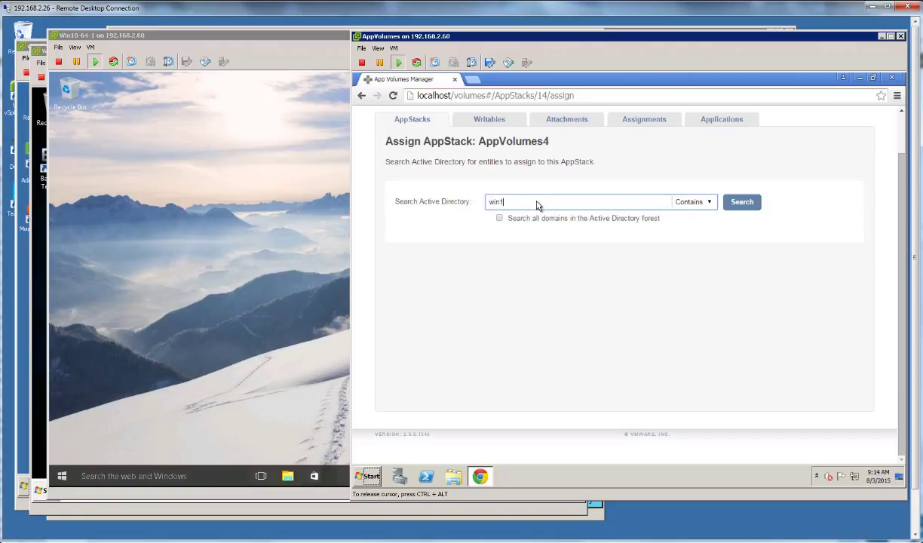
{"action": "key", "text": "Return"}
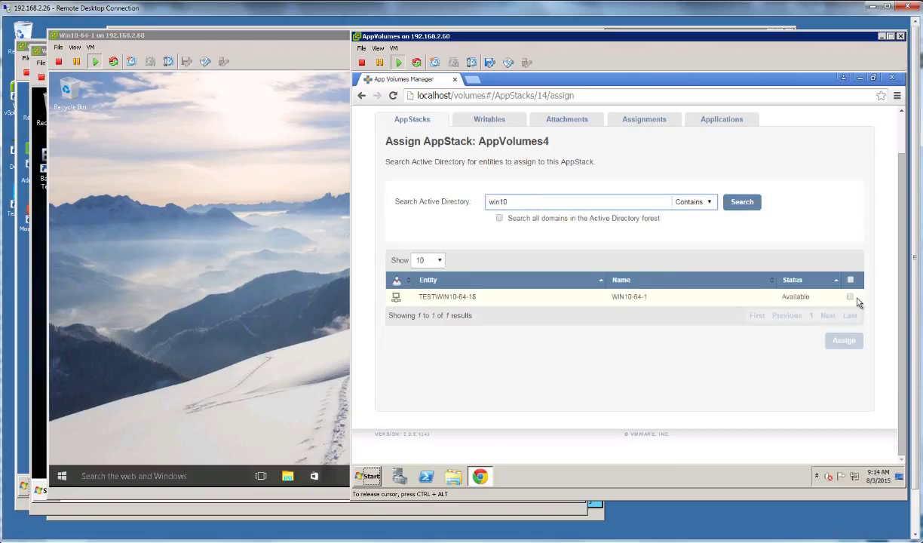
Step: Assign AppVolumes4 to the computer WIN10-64-1 with the AppStack attached immediately
{"action": "left_click", "coordinate": [851, 297]}
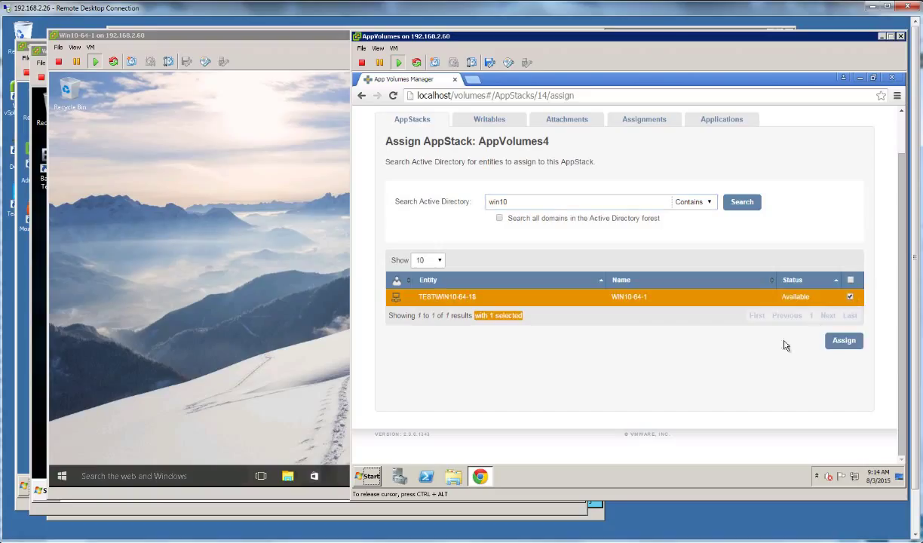
{"action": "left_click", "coordinate": [843, 340]}
{"action": "left_click", "coordinate": [538, 328]}
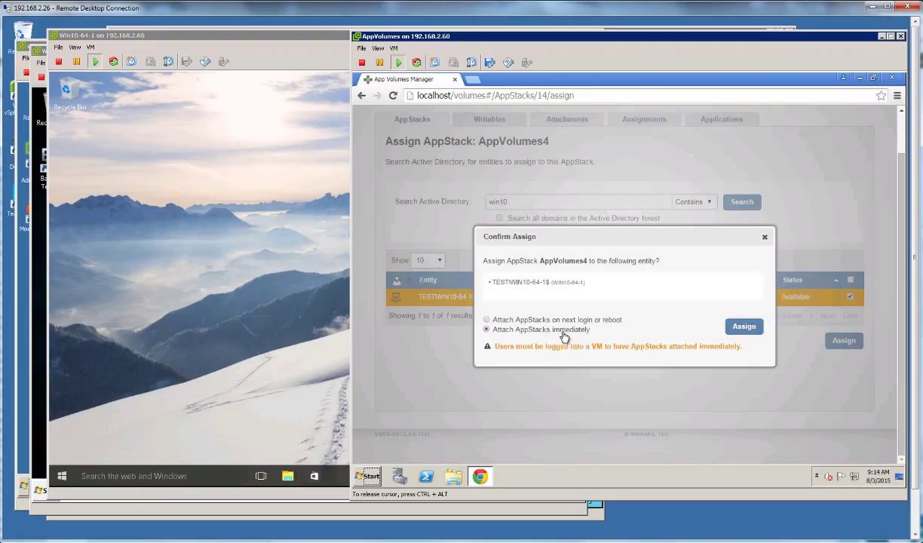
{"action": "left_click", "coordinate": [752, 330]}
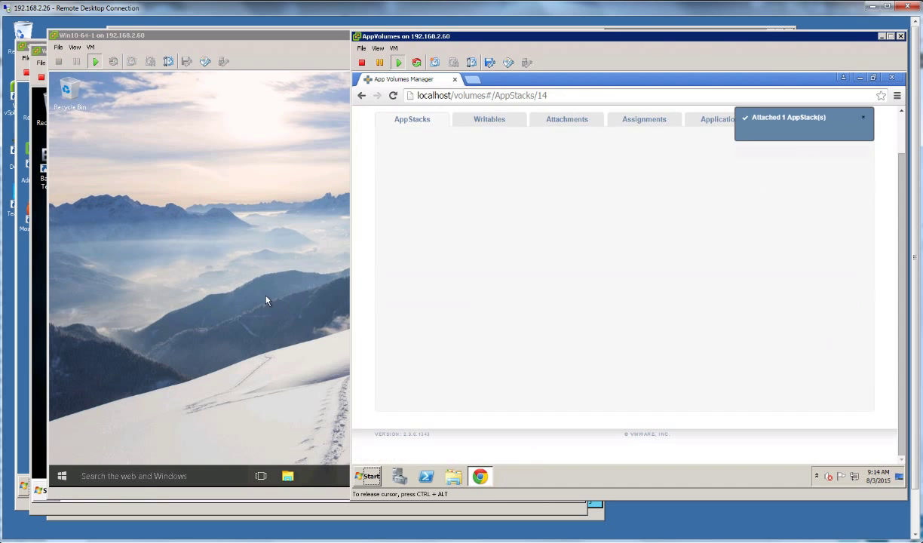
Step: Switch to the Win10-64-1 console, launch PuTTY from its desktop to test it, and cancel its configuration dialog
{"action": "left_click", "coordinate": [265, 300]}
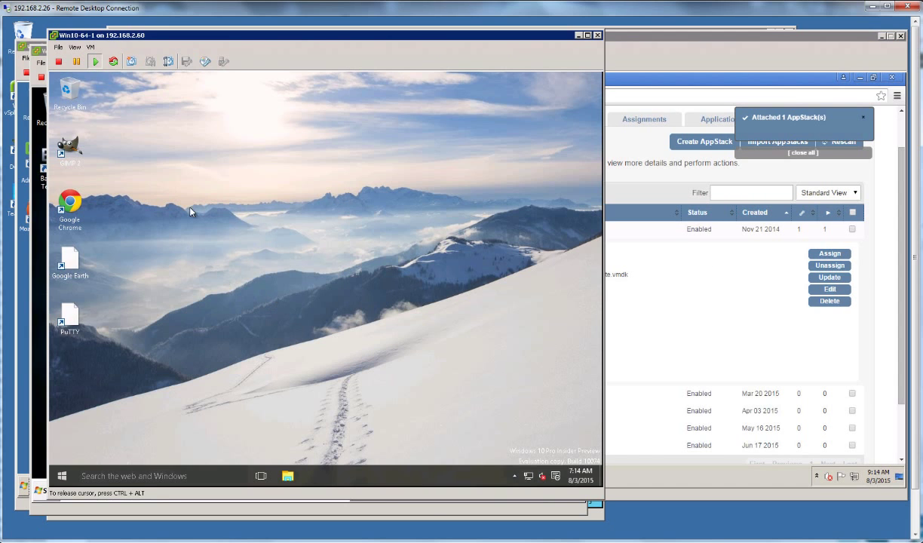
{"action": "double_click", "coordinate": [72, 311]}
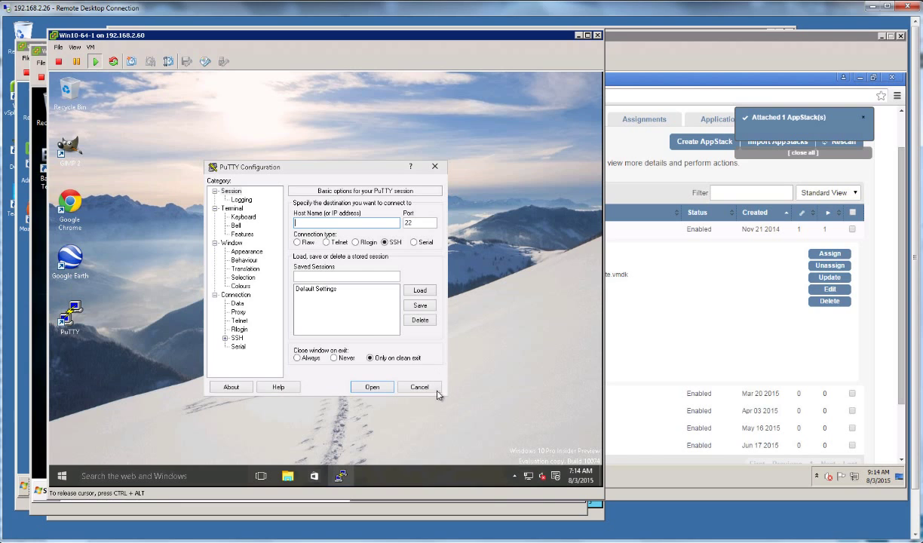
{"action": "left_click", "coordinate": [419, 387]}
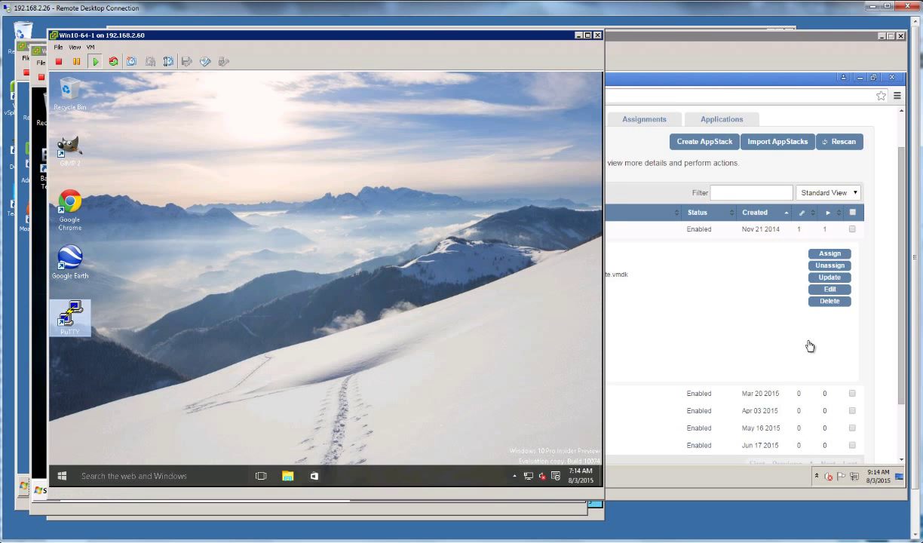
Step: Return to App Volumes Manager and unassign AppVolumes4 from WIN10-64-1, detaching the AppStack immediately
{"action": "left_click", "coordinate": [651, 336]}
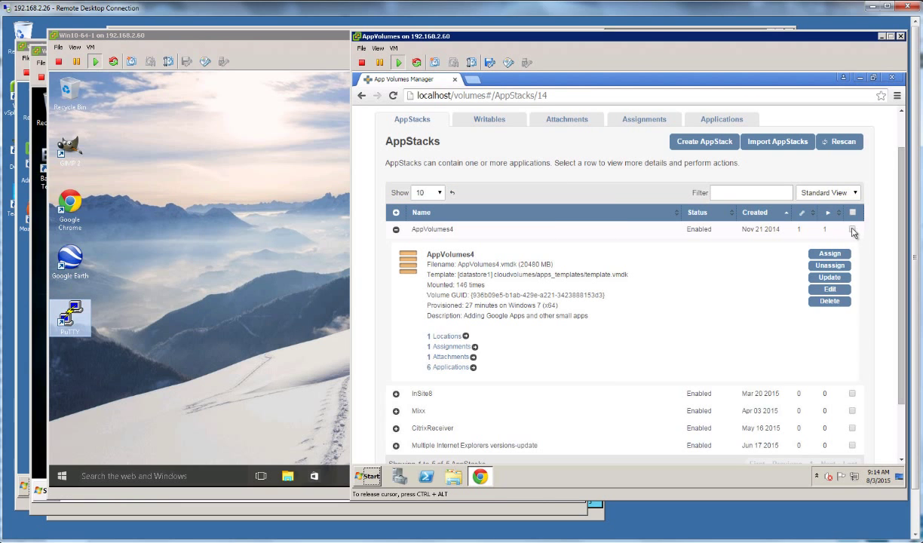
{"action": "left_click", "coordinate": [852, 228]}
{"action": "left_click", "coordinate": [831, 266]}
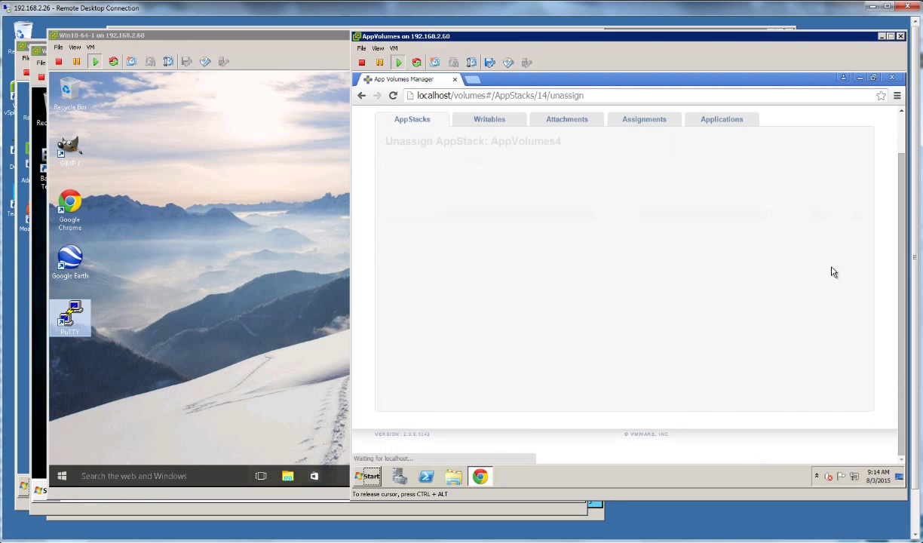
{"action": "left_click", "coordinate": [850, 228]}
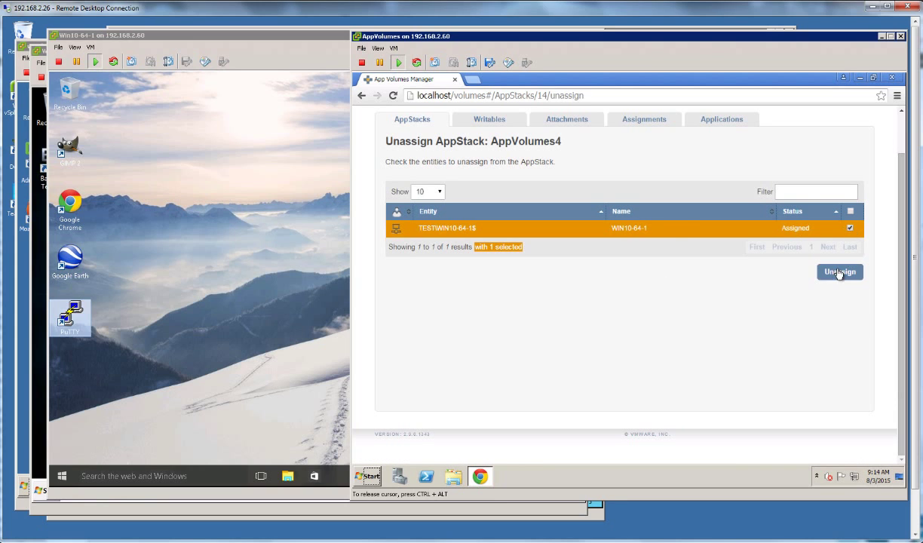
{"action": "left_click", "coordinate": [838, 271]}
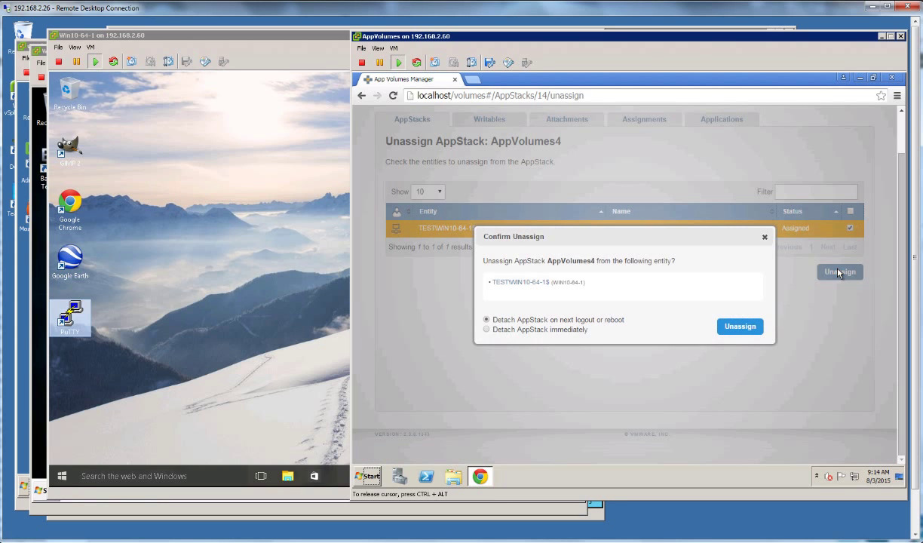
{"action": "left_click", "coordinate": [557, 329]}
{"action": "left_click", "coordinate": [739, 326]}
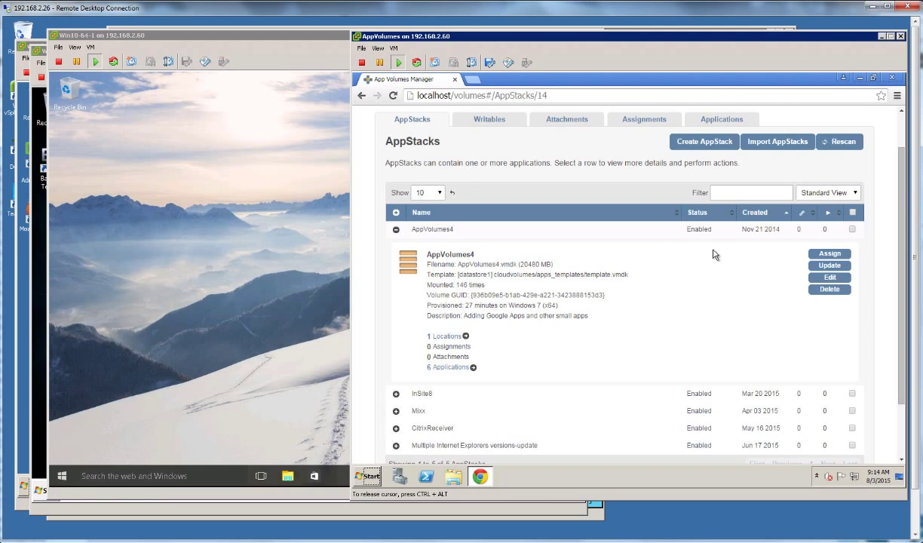
Step: Select the AppVolumes4 AppStack and open its assignment page
{"action": "left_click", "coordinate": [852, 229]}
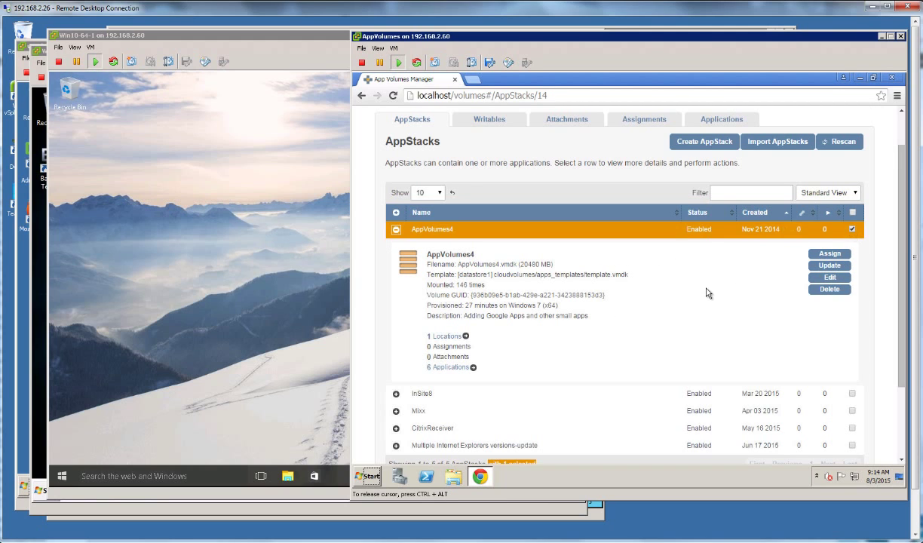
{"action": "left_click", "coordinate": [828, 254]}
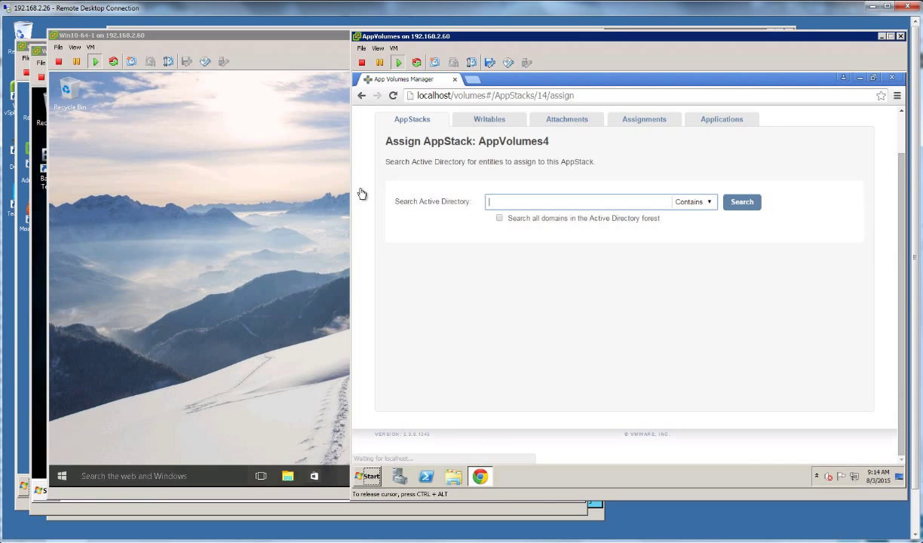
Step: Switch to the vSphere Client and open the console of the 2k12-rdsh virtual machine
{"action": "left_click", "coordinate": [207, 35]}
{"action": "left_click", "coordinate": [216, 38]}
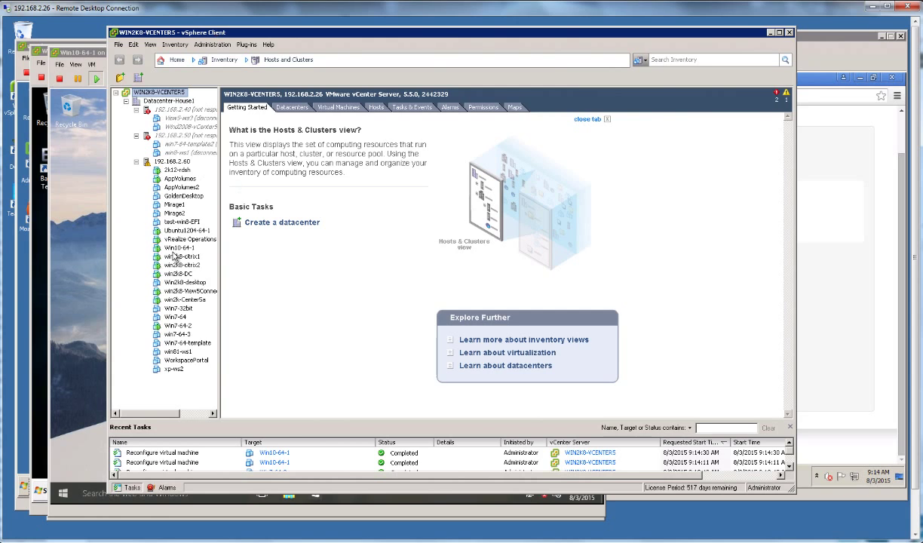
{"action": "left_click", "coordinate": [156, 169]}
{"action": "right_click", "coordinate": [156, 169]}
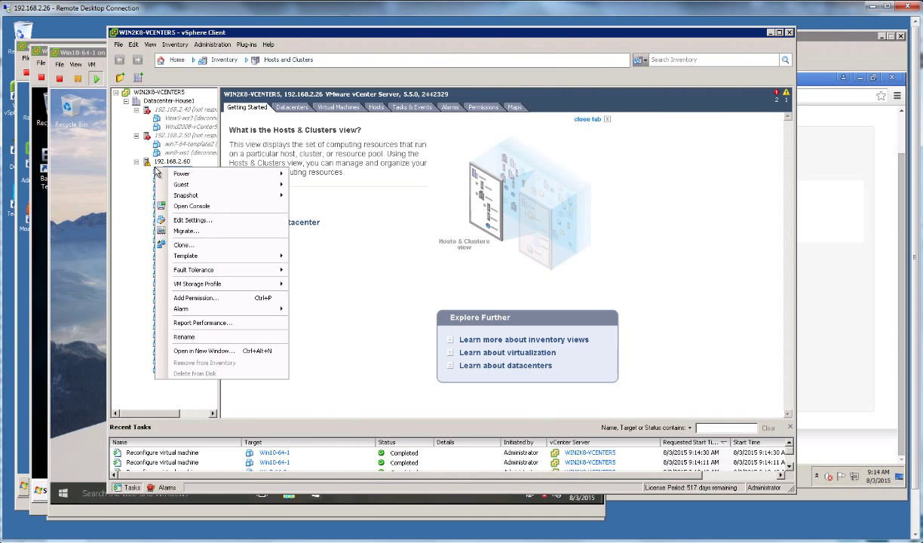
{"action": "left_click", "coordinate": [206, 206]}
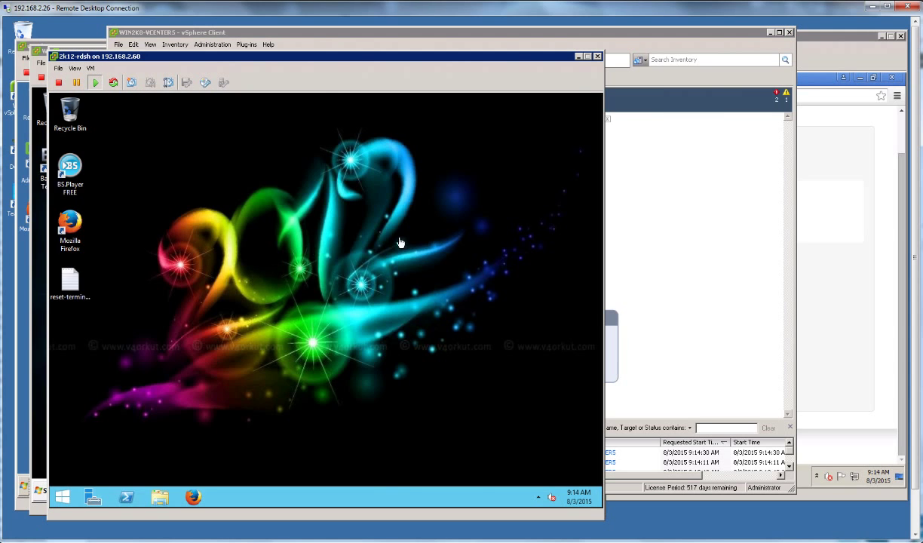
Step: Return to App Volumes Manager, find 2k12 in Active Directory, and assign AppVolumes4 to 2K12-RDSH with immediate attachment
{"action": "left_click", "coordinate": [850, 43]}
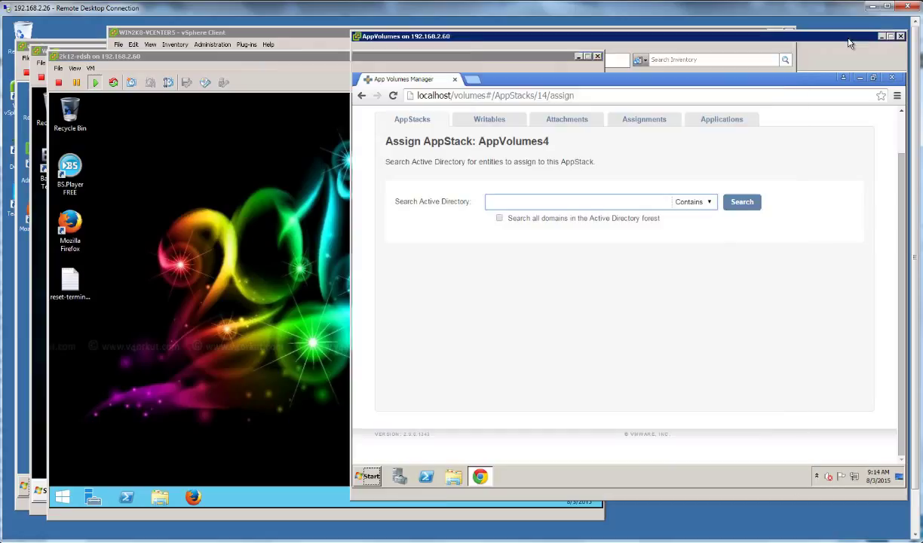
{"action": "left_click", "coordinate": [558, 204]}
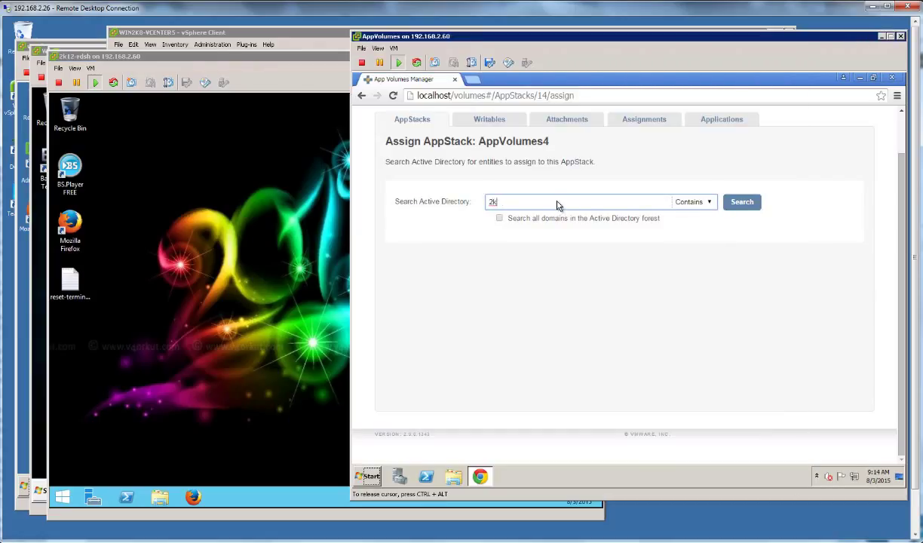
{"action": "left_click", "coordinate": [741, 202]}
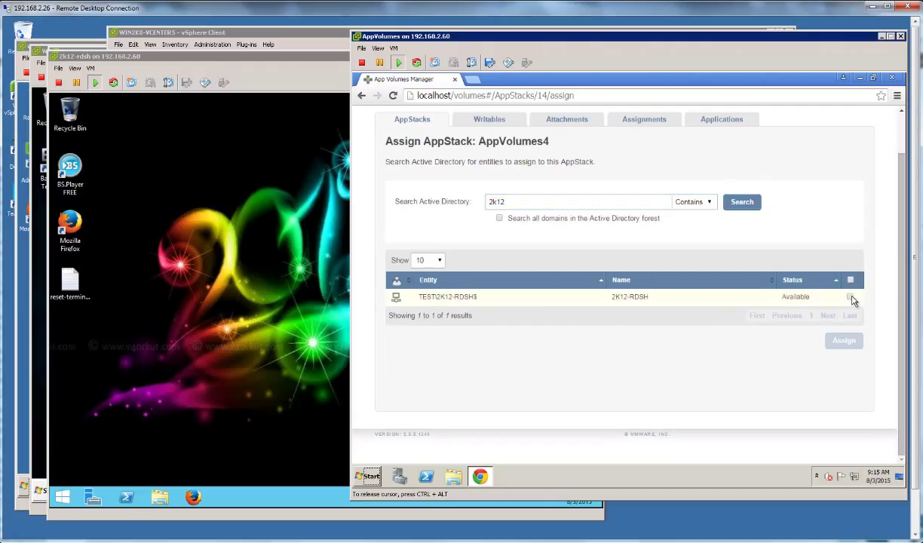
{"action": "left_click", "coordinate": [850, 297]}
{"action": "left_click", "coordinate": [844, 340]}
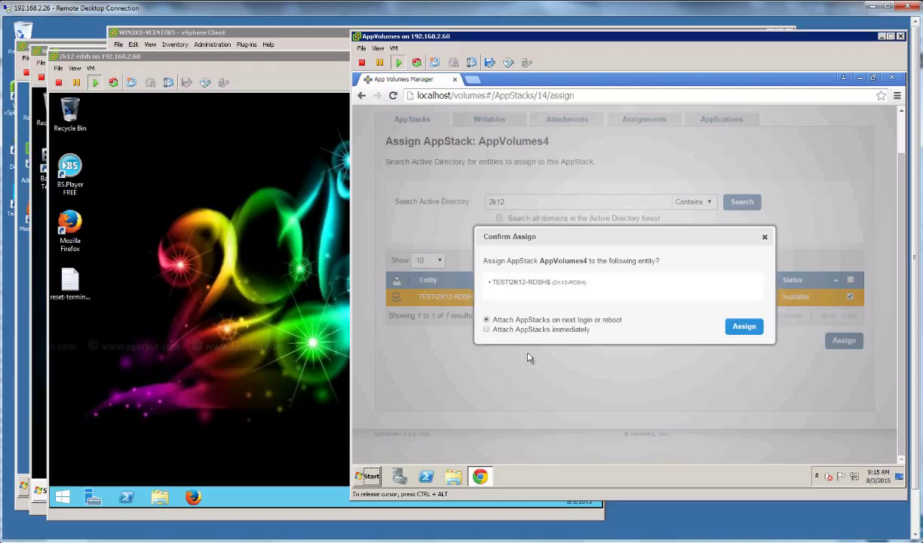
{"action": "left_click", "coordinate": [544, 330]}
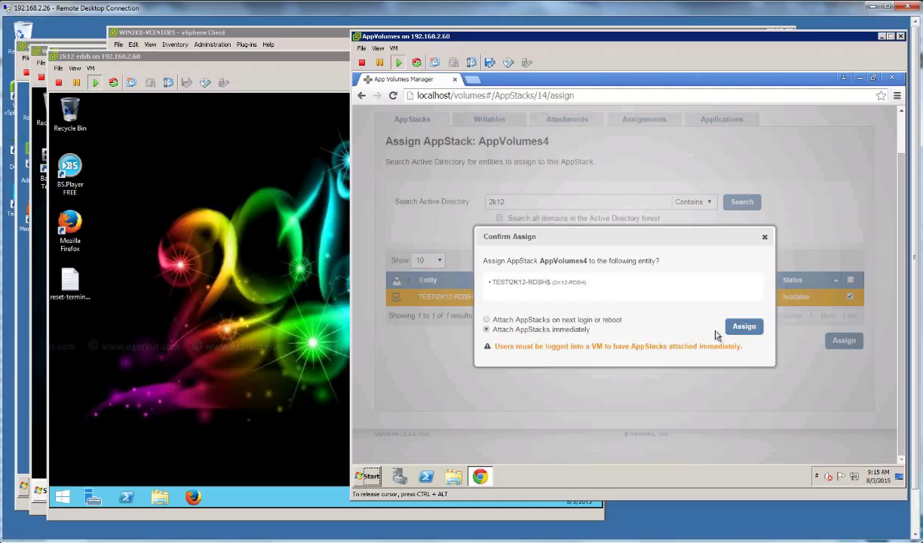
{"action": "left_click", "coordinate": [749, 329]}
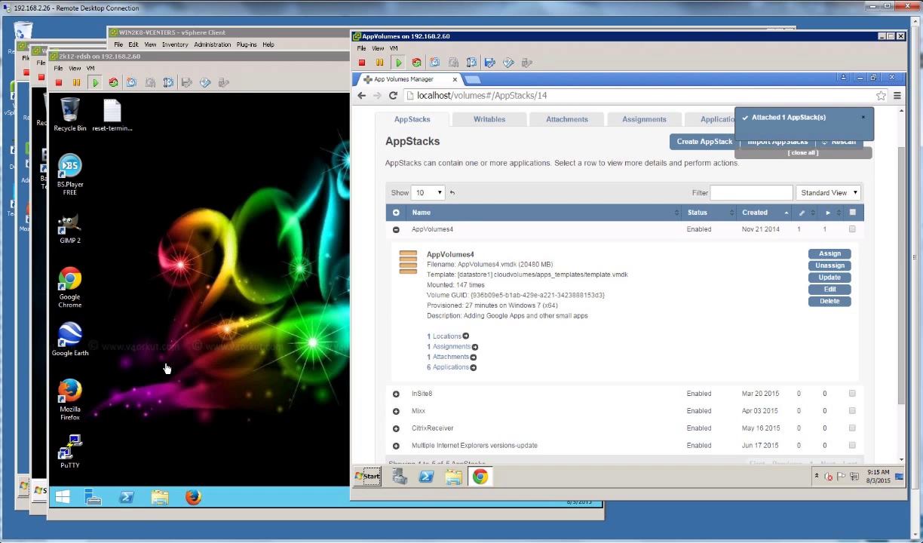
Step: Switch to the vSphere Client and open the console of the win2k8-View5ConnectionServer virtual machine
{"action": "left_click", "coordinate": [298, 28]}
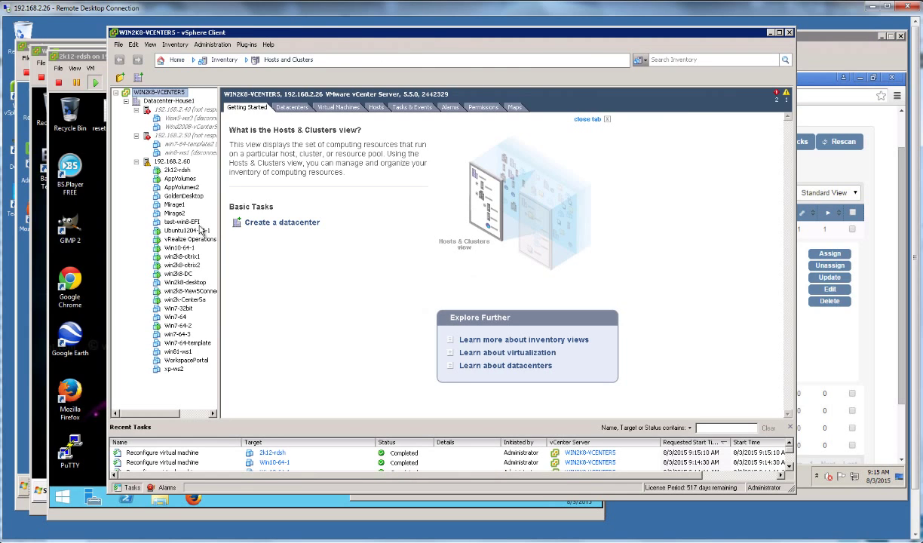
{"action": "right_click", "coordinate": [156, 291]}
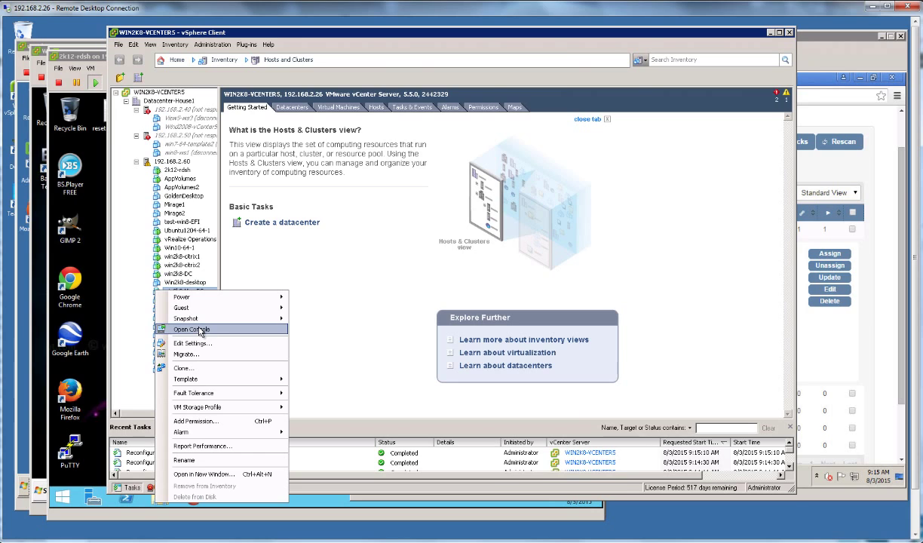
{"action": "left_click", "coordinate": [201, 330]}
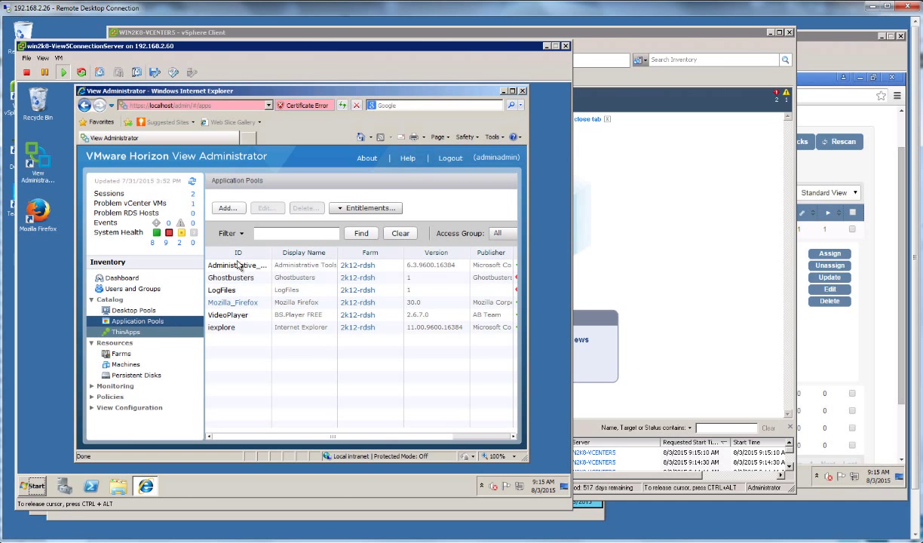
Step: Add application pools for the installed Google Chrome, GIMP 2 and Google Earth from the 2k12-rdsh farm, keeping user entitlement after the wizard
{"action": "left_click", "coordinate": [230, 209]}
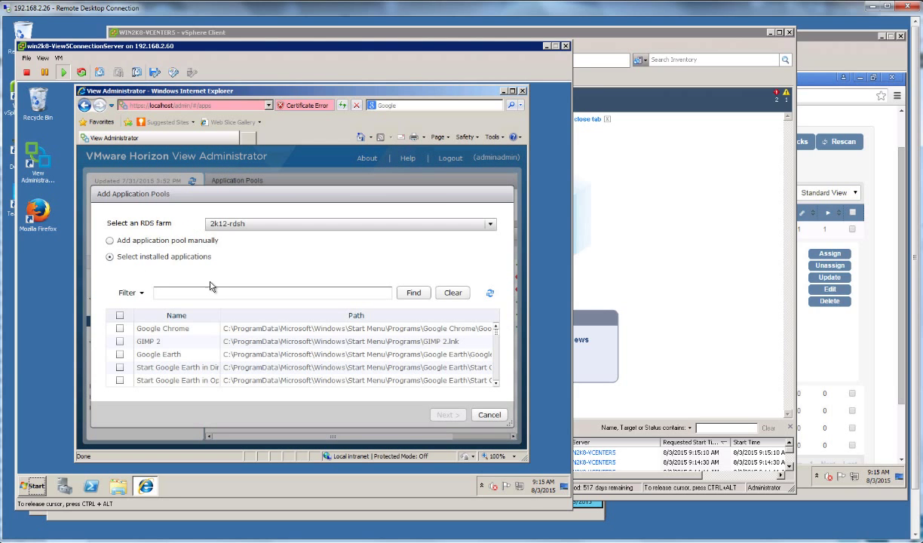
{"action": "left_click", "coordinate": [119, 328]}
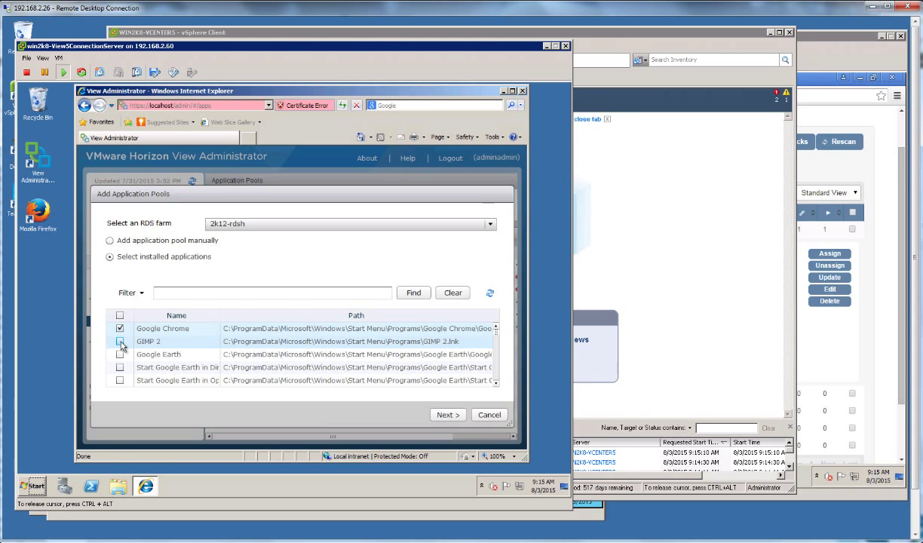
{"action": "left_click", "coordinate": [120, 341]}
{"action": "left_click", "coordinate": [120, 353]}
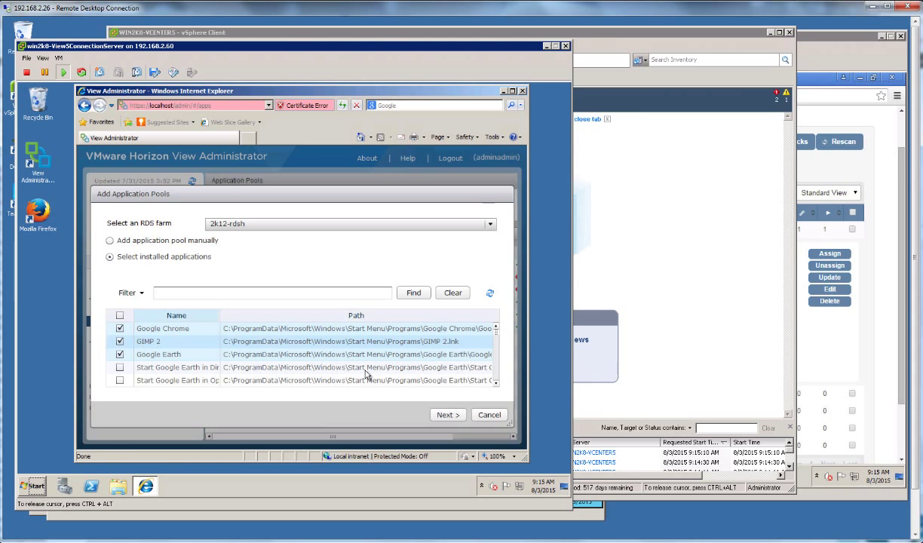
{"action": "left_click", "coordinate": [449, 414]}
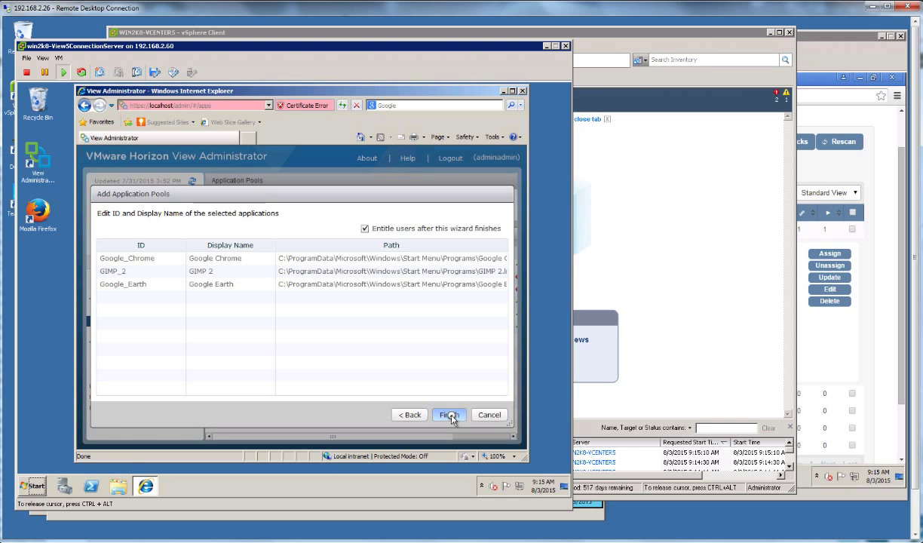
{"action": "left_click", "coordinate": [450, 415]}
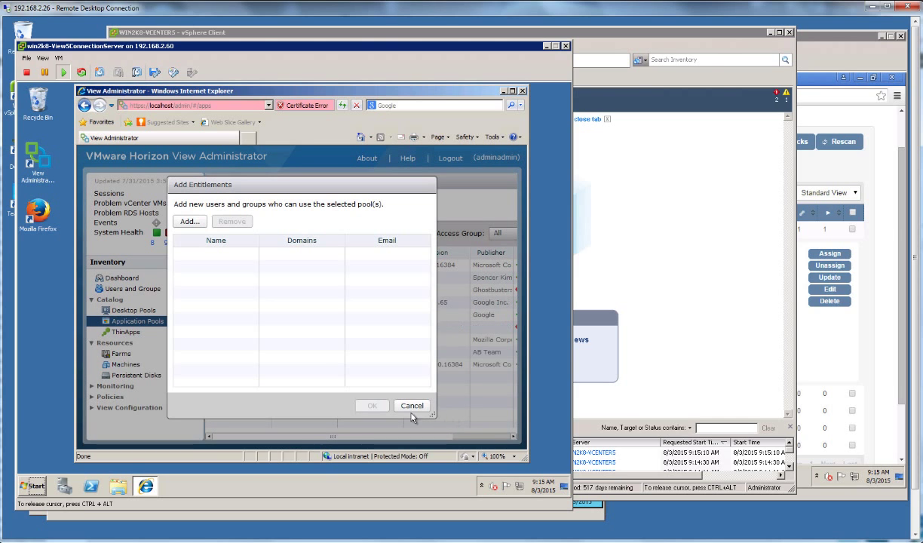
Step: Find the Administrators group by searching for administrators and entitle it to the new application pools
{"action": "left_click", "coordinate": [189, 221]}
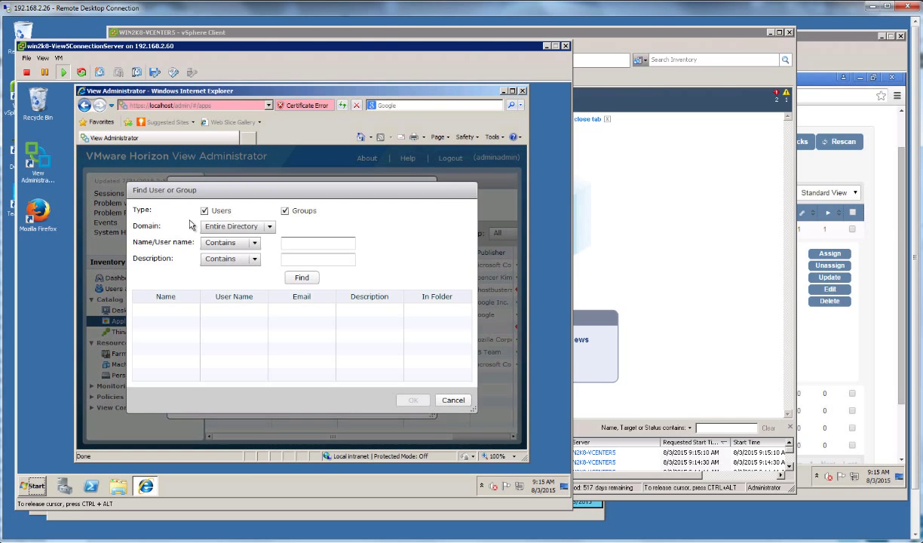
{"action": "left_click", "coordinate": [300, 245]}
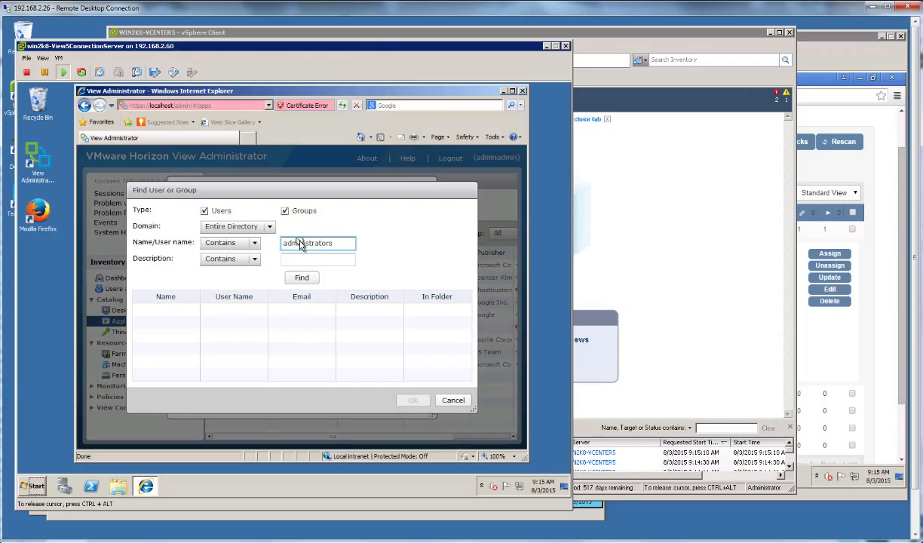
{"action": "key", "text": "Return"}
{"action": "left_click", "coordinate": [166, 310]}
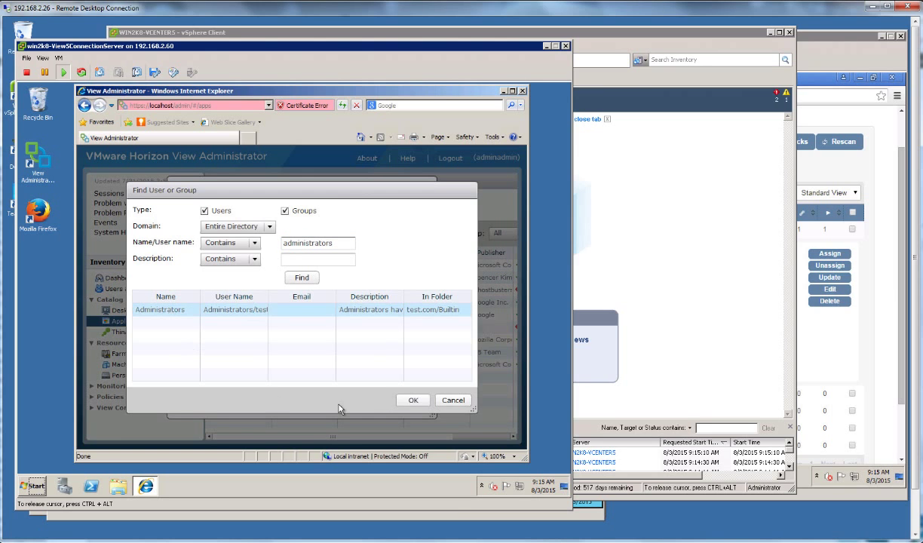
{"action": "left_click", "coordinate": [412, 400]}
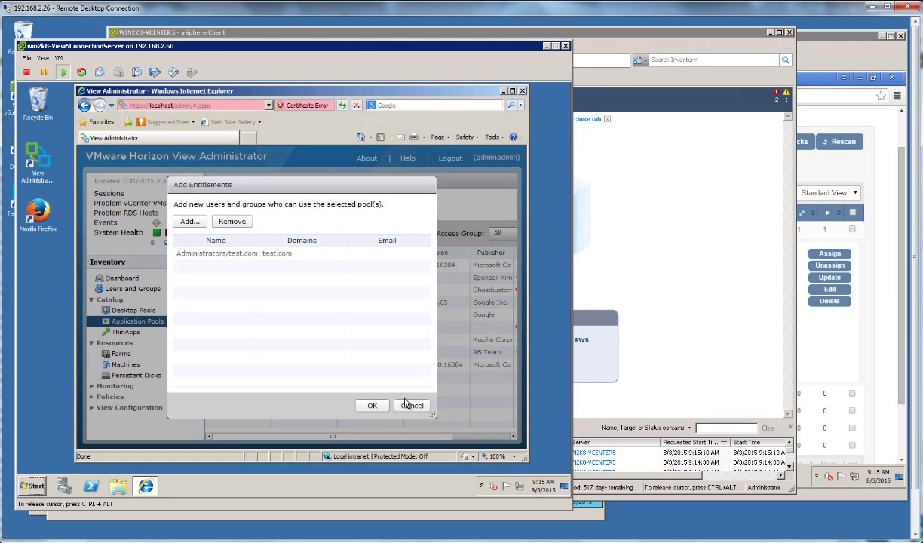
{"action": "left_click", "coordinate": [373, 406]}
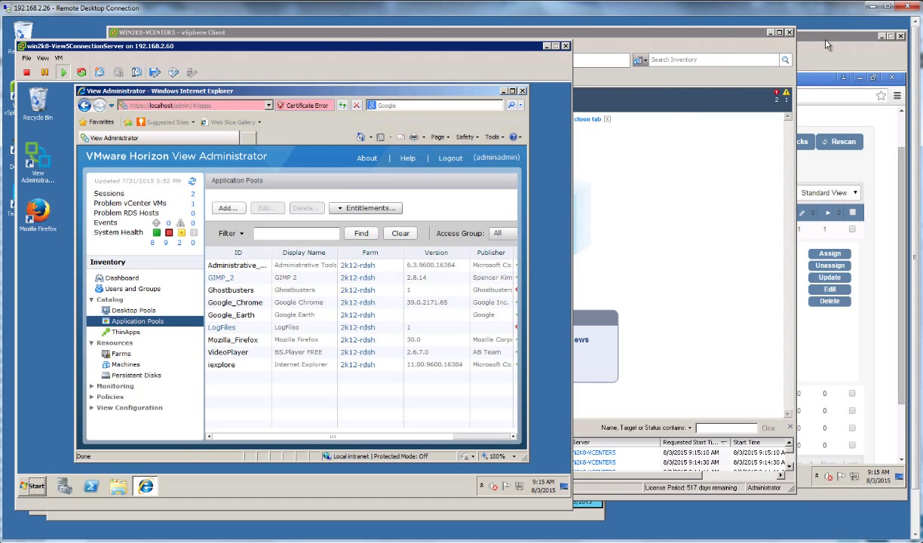
Step: Switch back to the vSphere Client and open the console of the Ubuntu1204-64-1 virtual machine
{"action": "left_click", "coordinate": [693, 44]}
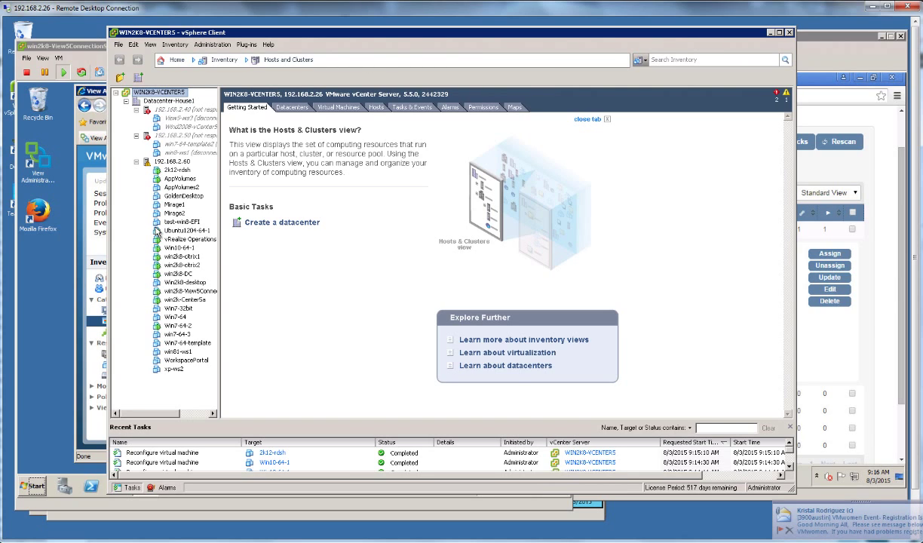
{"action": "right_click", "coordinate": [157, 231]}
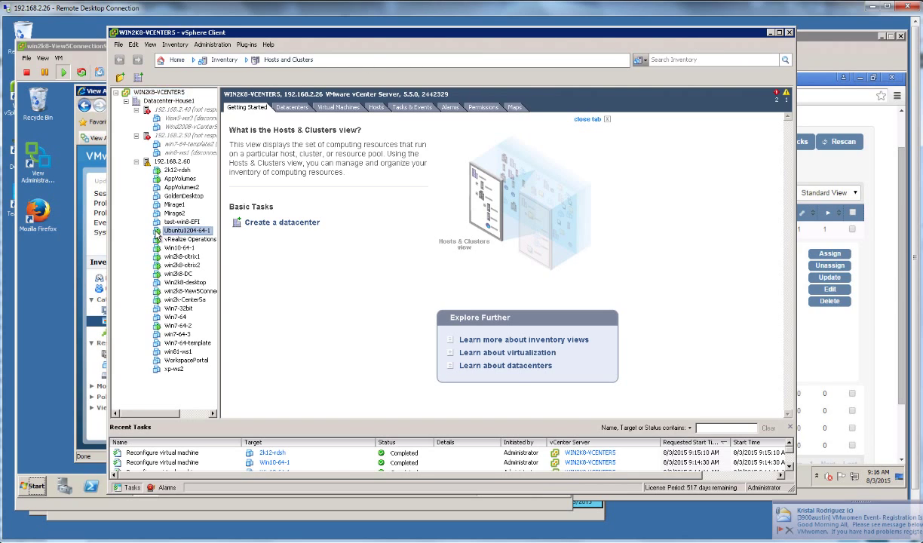
{"action": "left_click", "coordinate": [187, 270]}
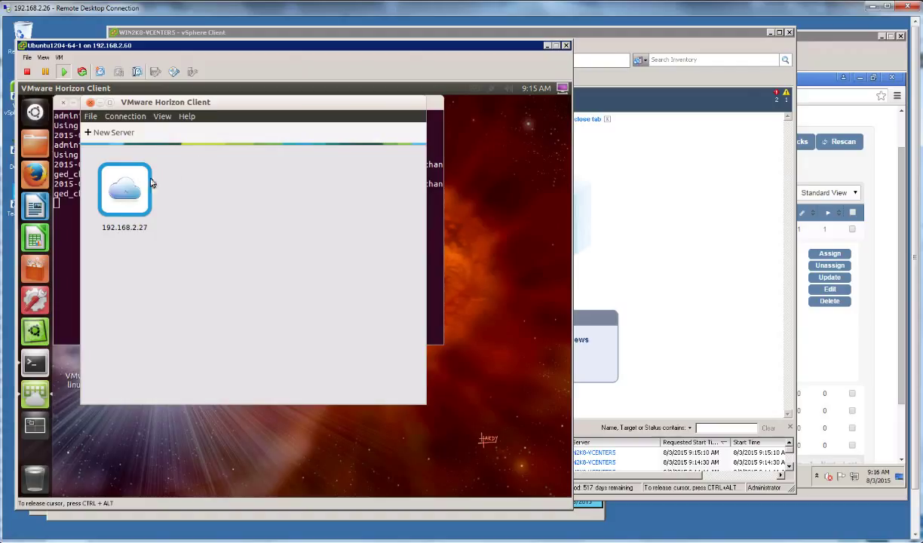
Step: Connect the Horizon Client to server 192.168.2.27 and log in as administrator in the TEST domain with the account password
{"action": "double_click", "coordinate": [124, 193]}
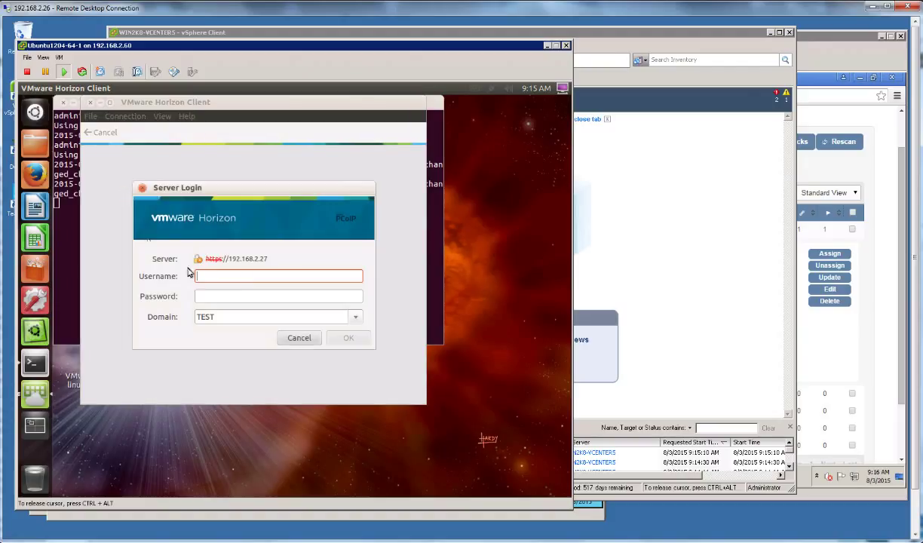
{"action": "type", "text": "ad"}
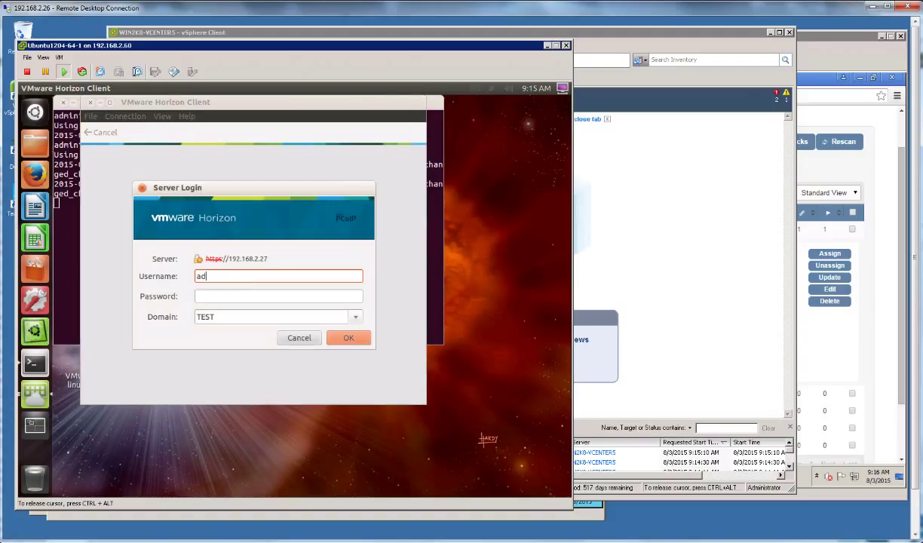
{"action": "type", "text": "minisr"}
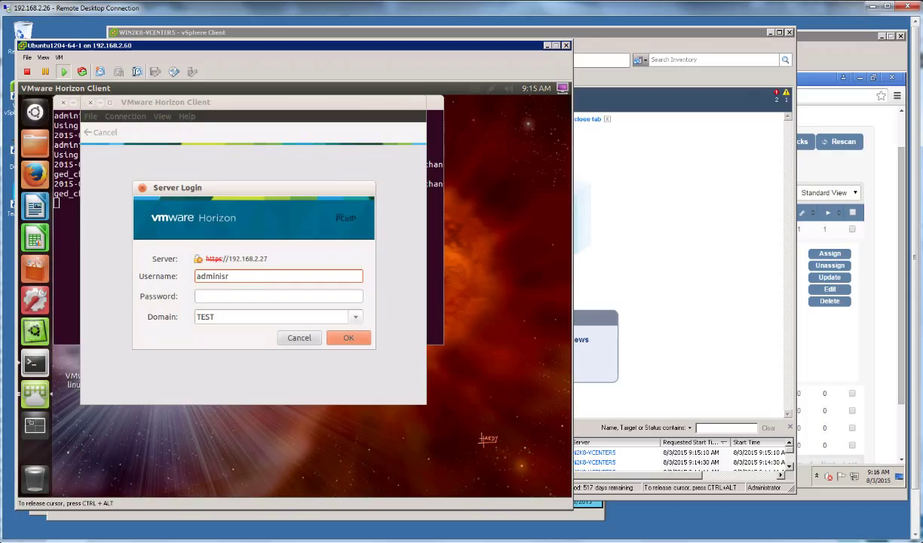
{"action": "key", "text": "BackSpace"}
{"action": "type", "text": "trator"}
{"action": "key", "text": "Tab"}
{"action": "type", "text": "•"}
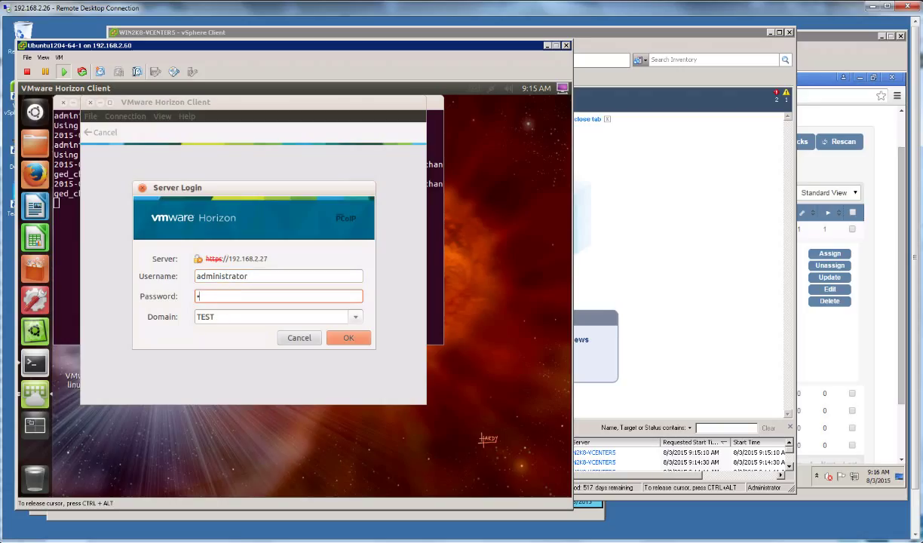
{"action": "type", "text": "•••••••"}
{"action": "key", "text": "Return"}
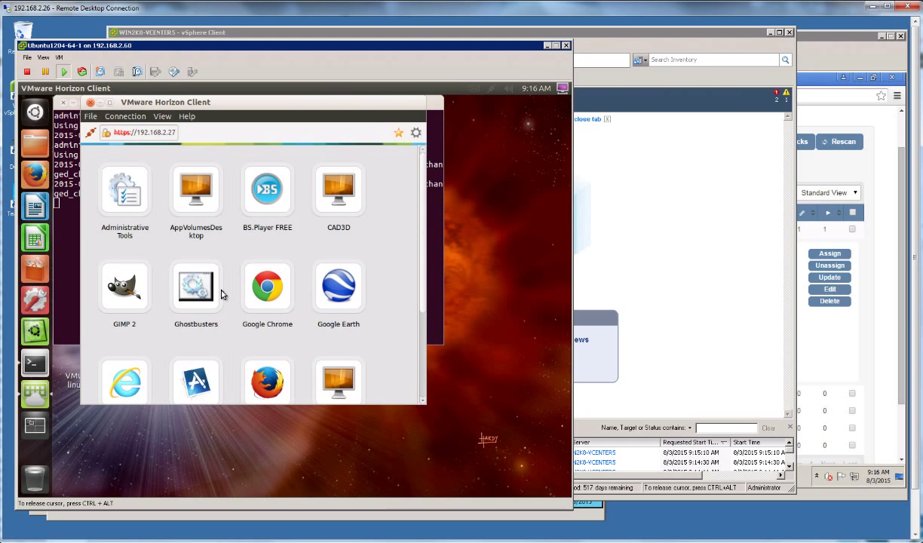